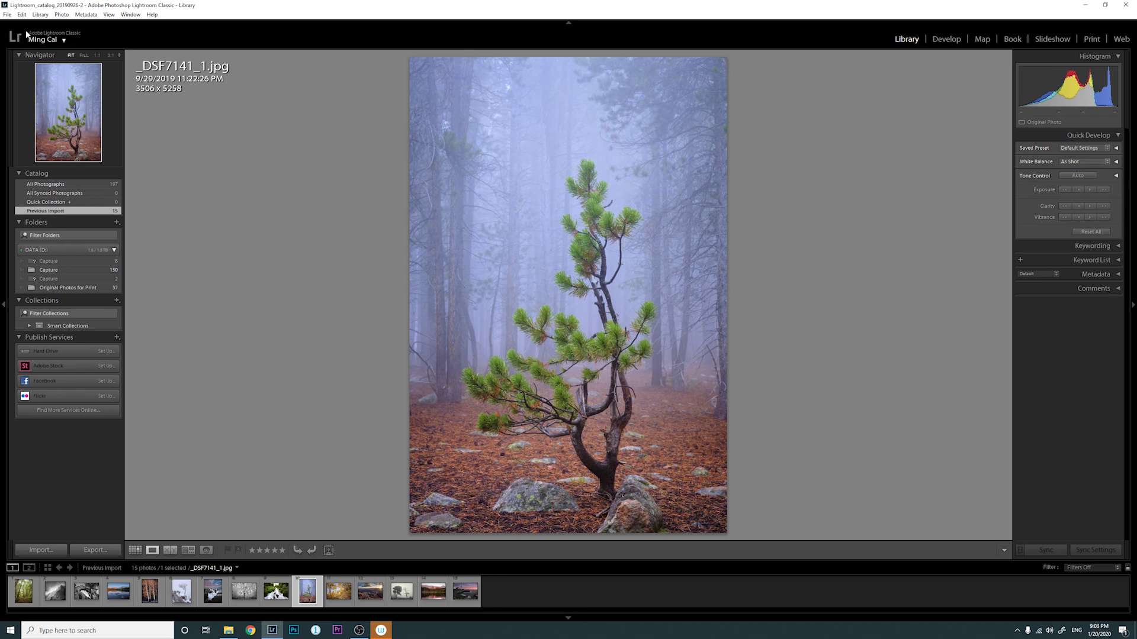
pyautogui.click(21, 14)
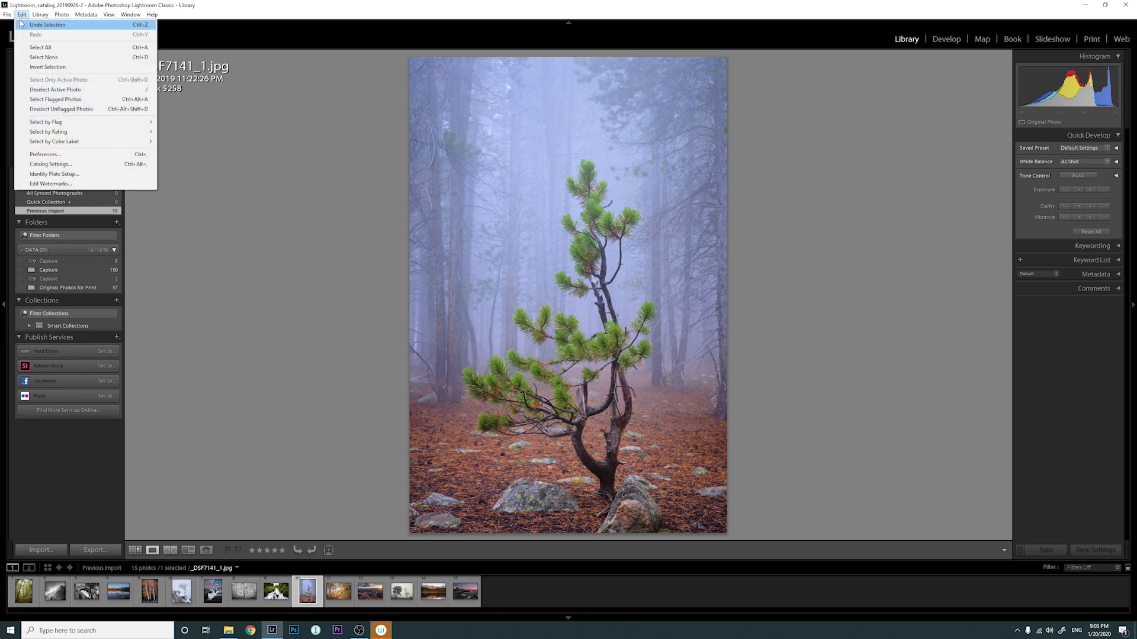
pyautogui.click(42, 156)
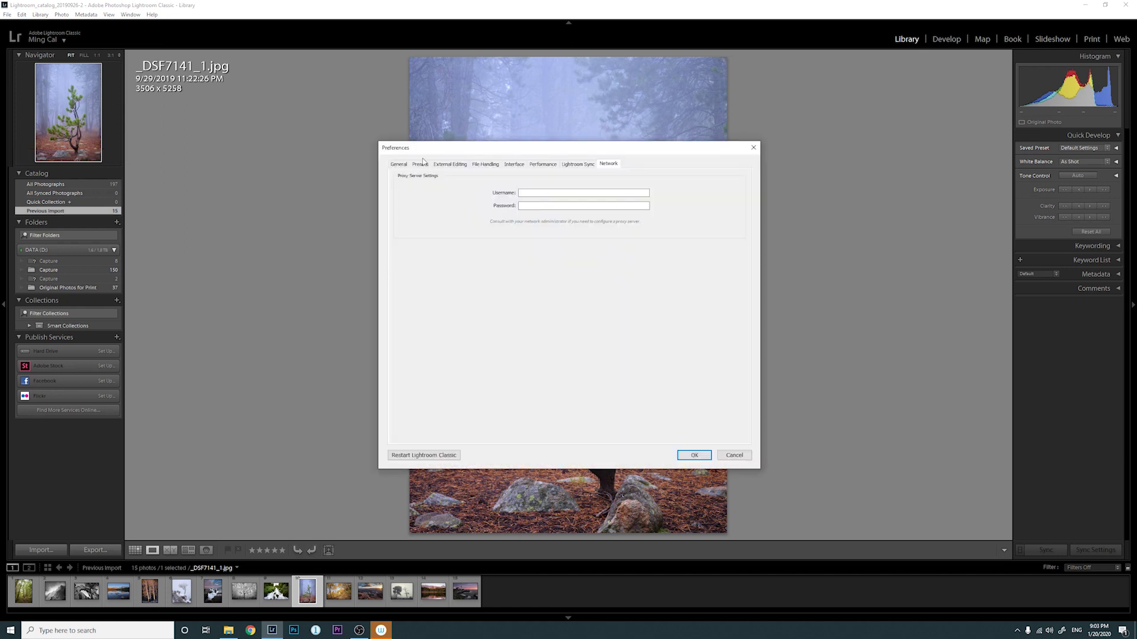
pyautogui.click(443, 164)
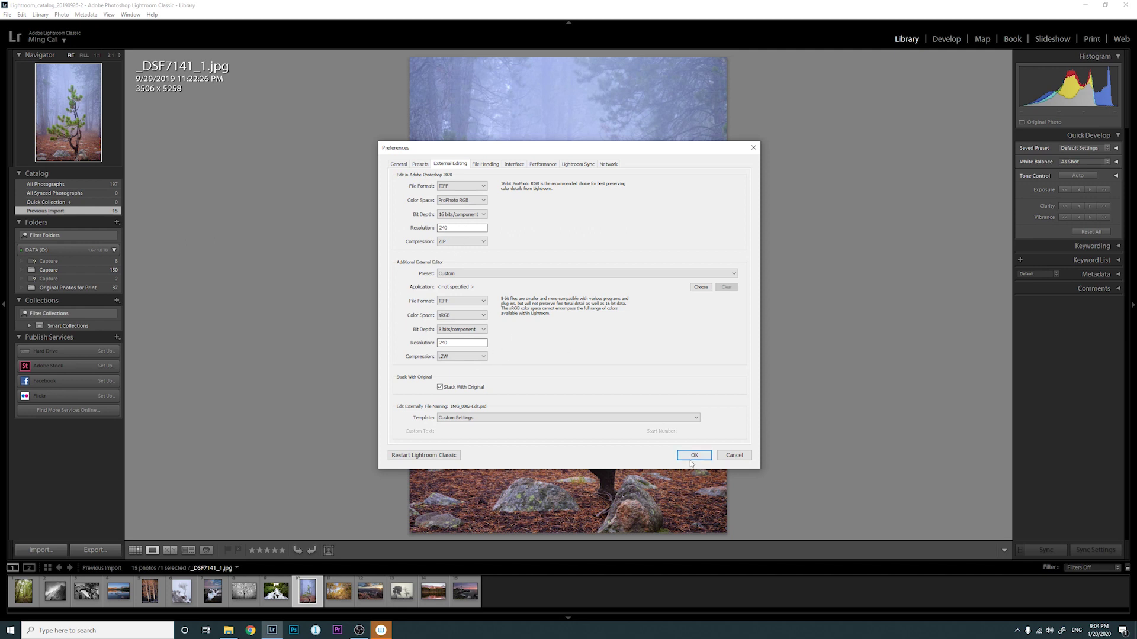
pyautogui.click(730, 455)
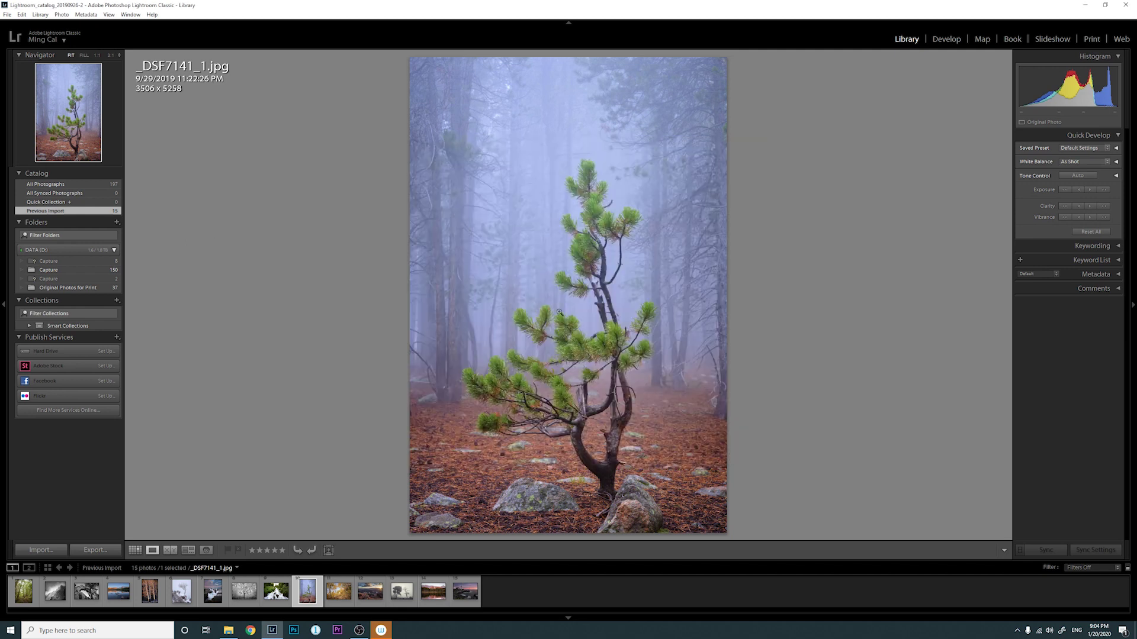
pyautogui.rightClick(302, 592)
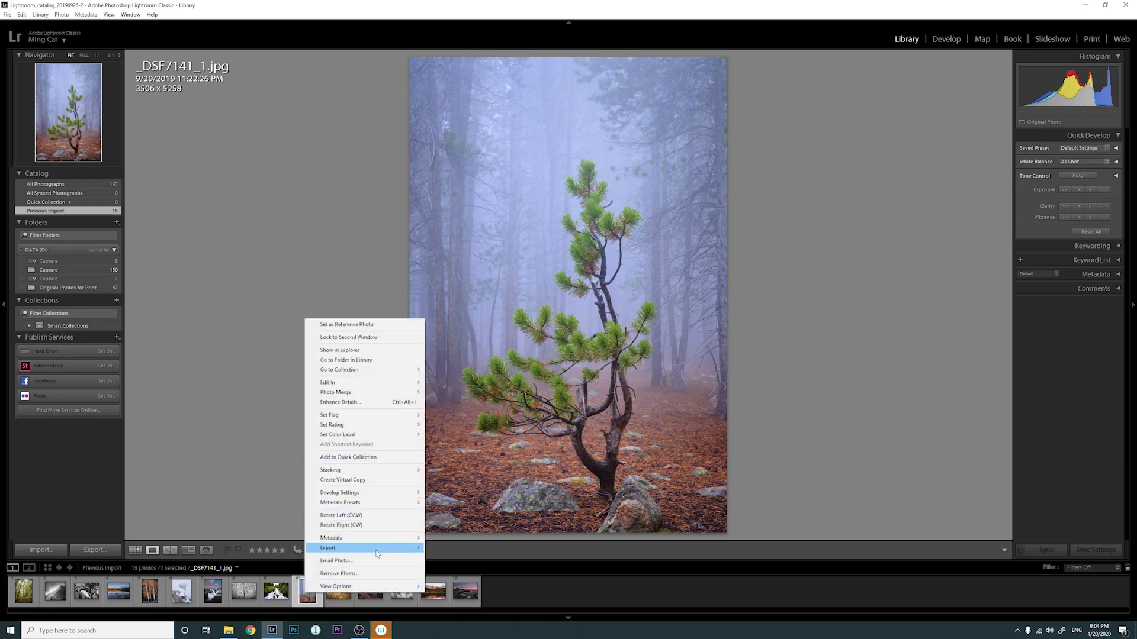
# Step: Open the tree photo's Export settings and keep the File Settings colour space at sRGB
pyautogui.moveTo(382, 549)
pyautogui.click(458, 452)
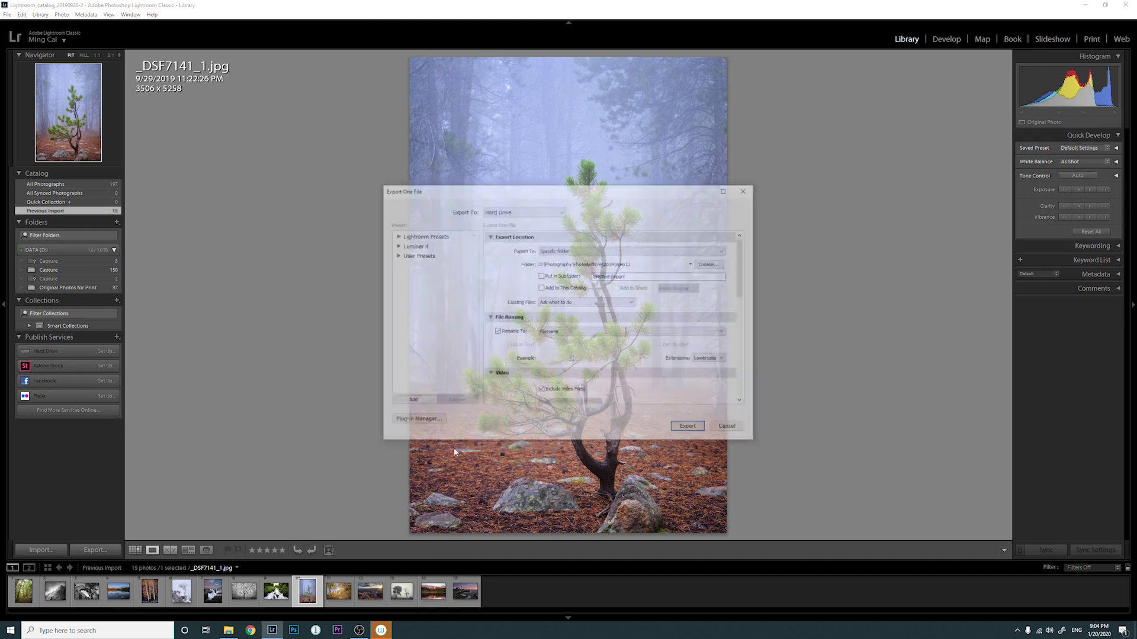
pyautogui.moveTo(740, 284); pyautogui.dragTo(741, 338)
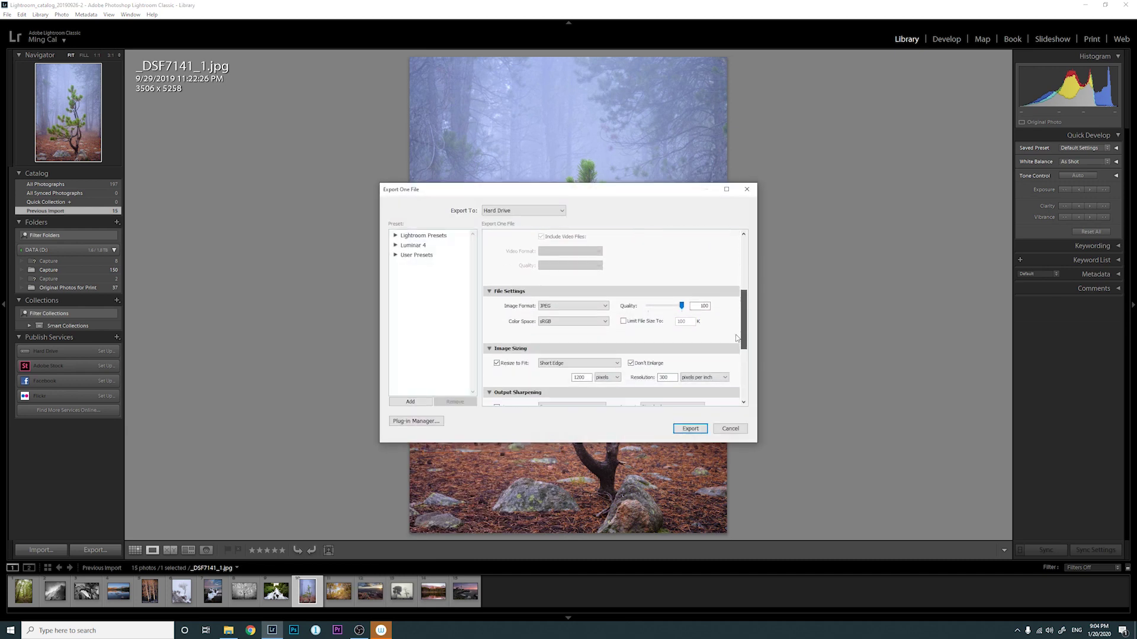
pyautogui.click(571, 323)
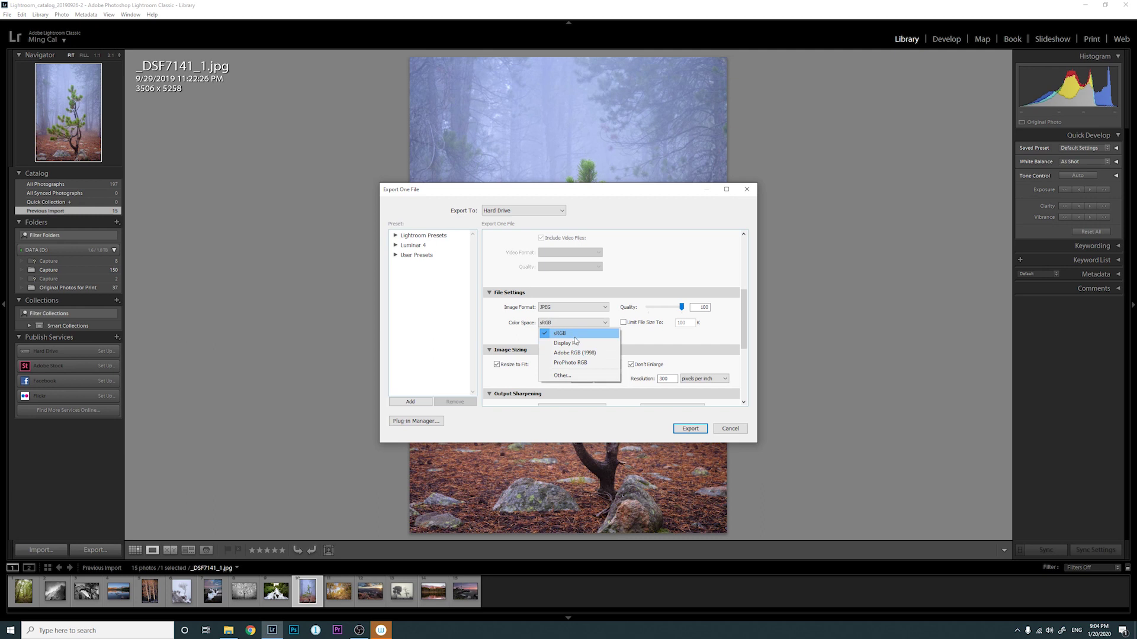
pyautogui.click(637, 287)
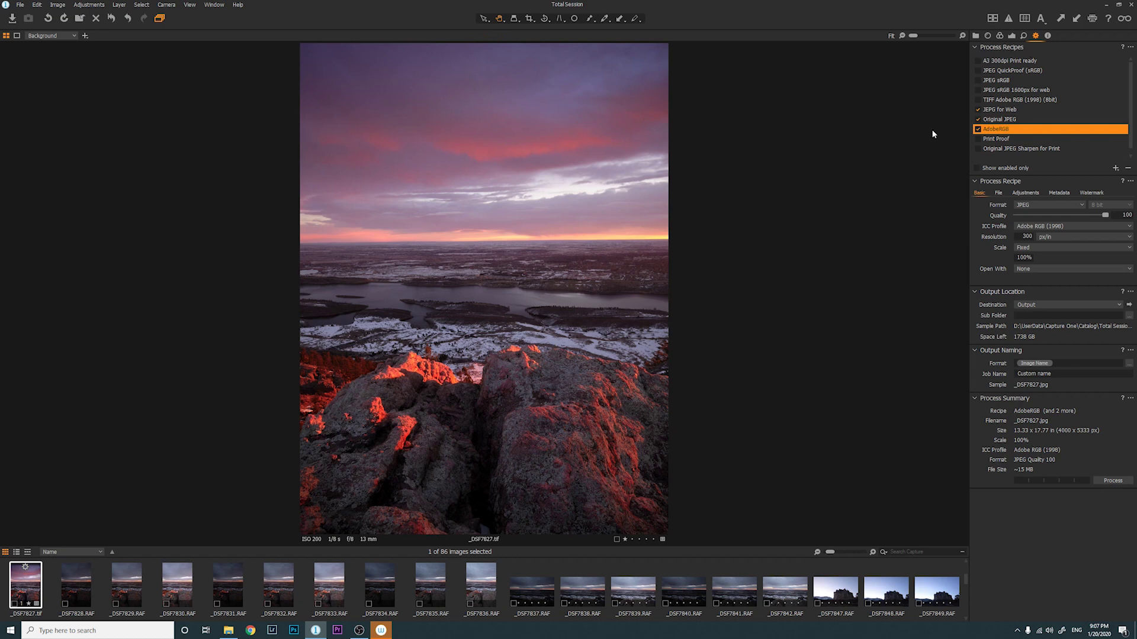
pyautogui.click(998, 111)
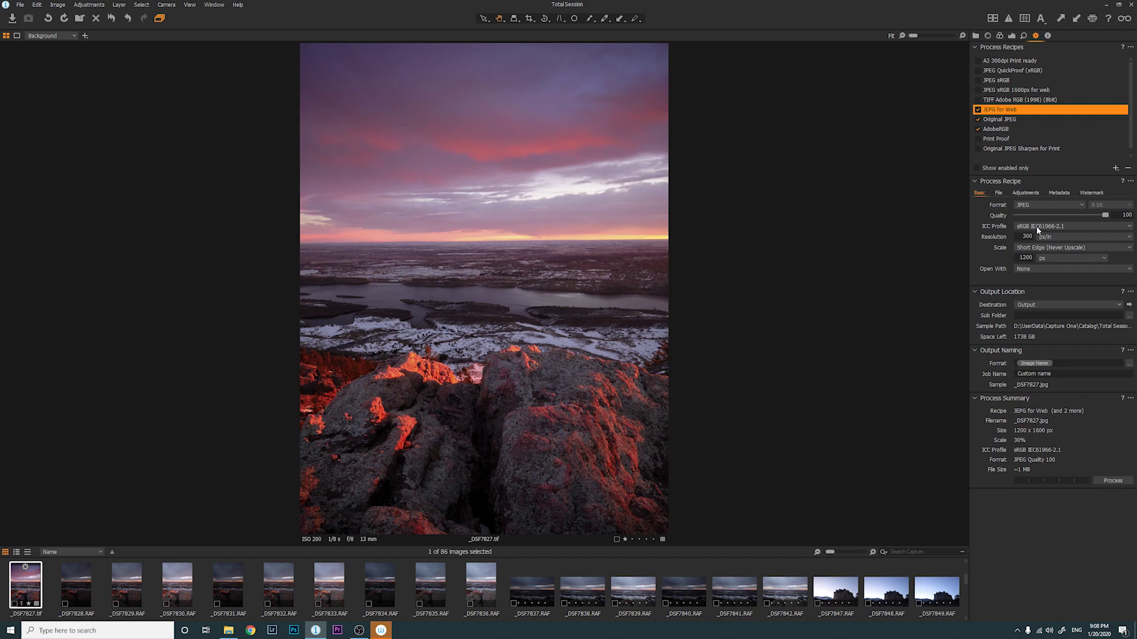
pyautogui.click(998, 119)
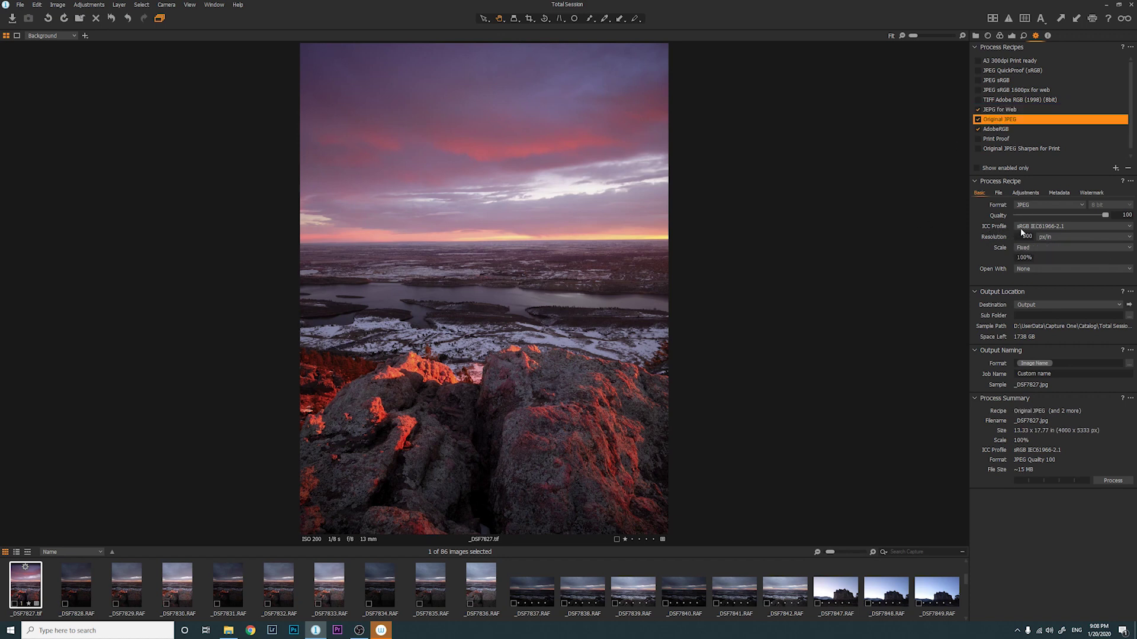
pyautogui.click(993, 129)
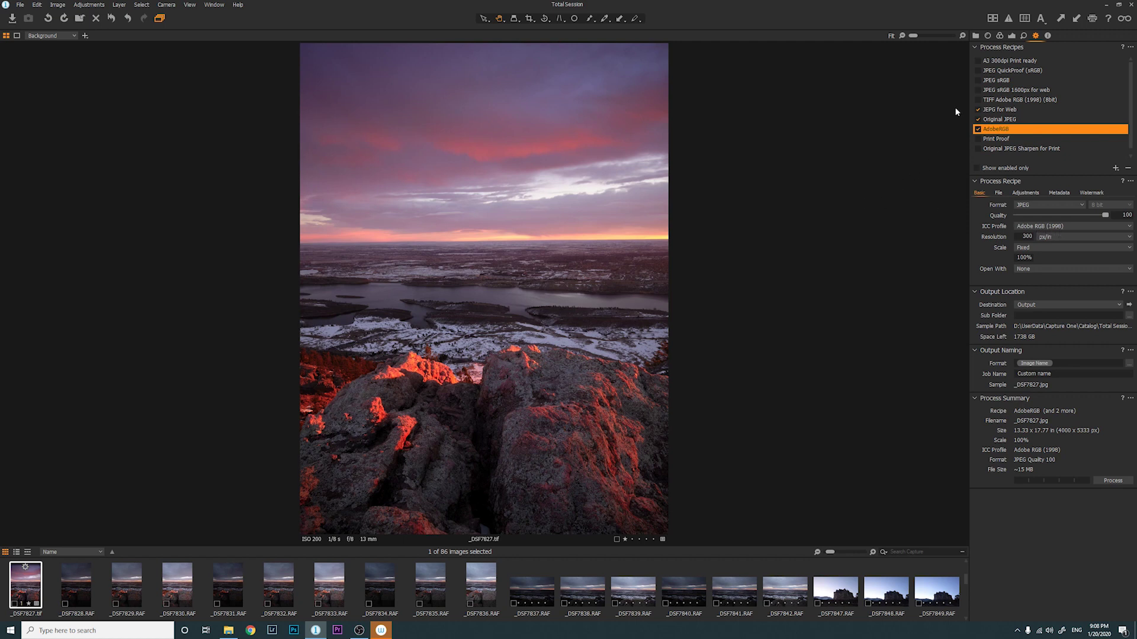
pyautogui.click(1001, 119)
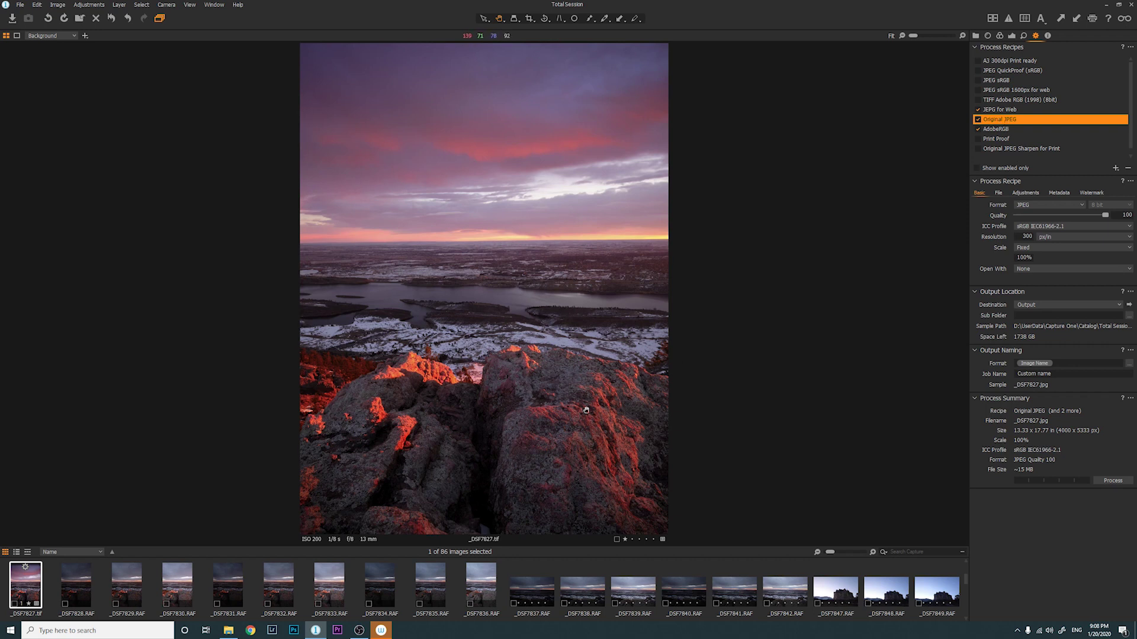
pyautogui.click(993, 130)
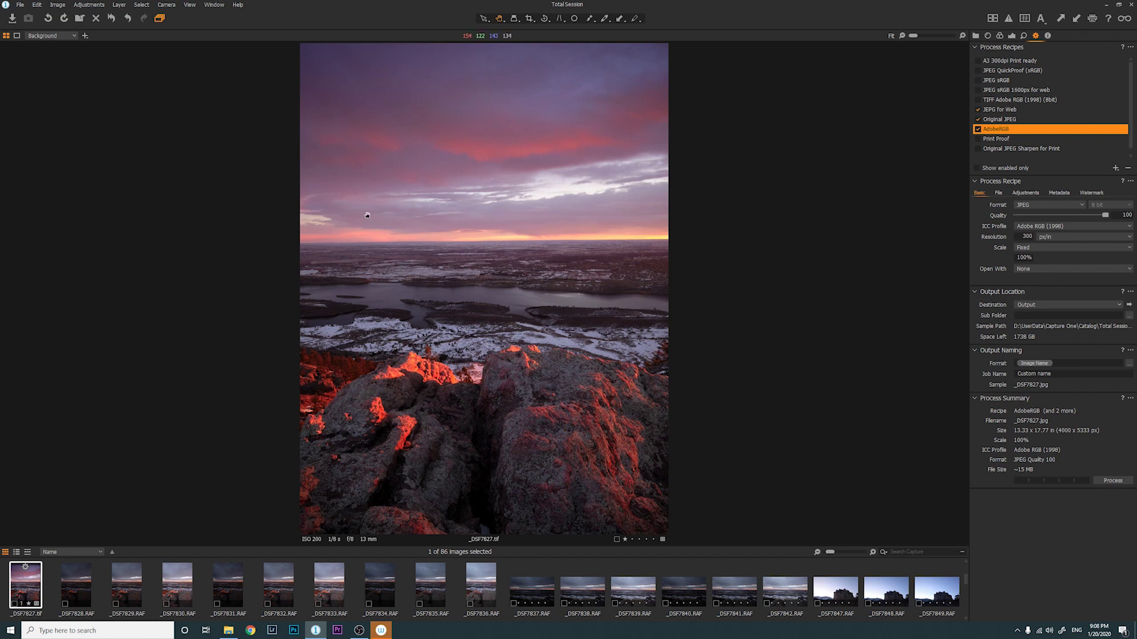
# Step: Draw an annotation loop circling the horizon in the sunset photo
pyautogui.click(636, 18)
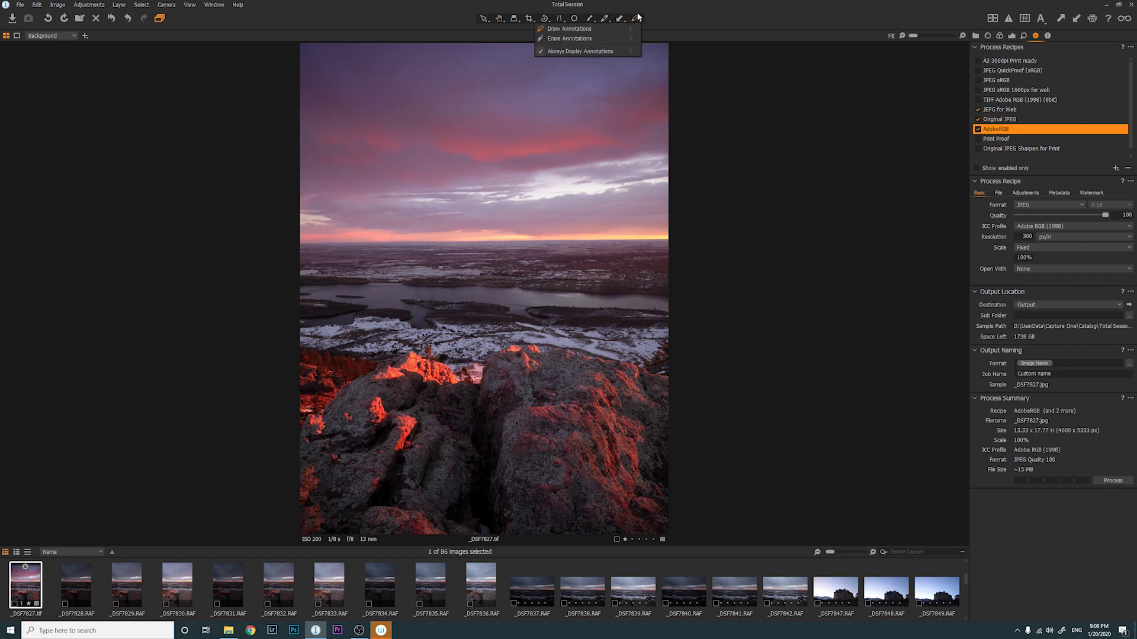
pyautogui.click(572, 29)
pyautogui.moveTo(349, 211)
pyautogui.mouseDown()
pyautogui.moveTo(260, 237)
pyautogui.moveTo(433, 265)
pyautogui.moveTo(491, 226)
pyautogui.moveTo(364, 205)
pyautogui.mouseUp()
pyautogui.moveTo(182, 172); pyautogui.dragTo(129, 181)
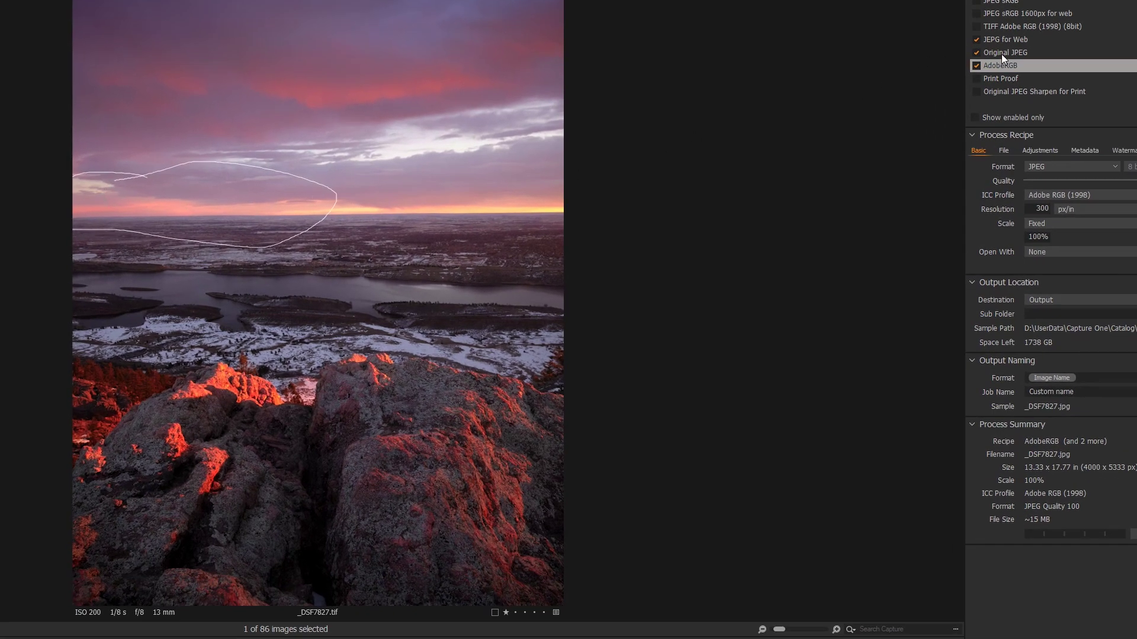
# Step: Switch between the Original JPEG (sRGB) and AdobeRGB recipes to compare their ICC profiles
pyautogui.moveTo(1000, 53)
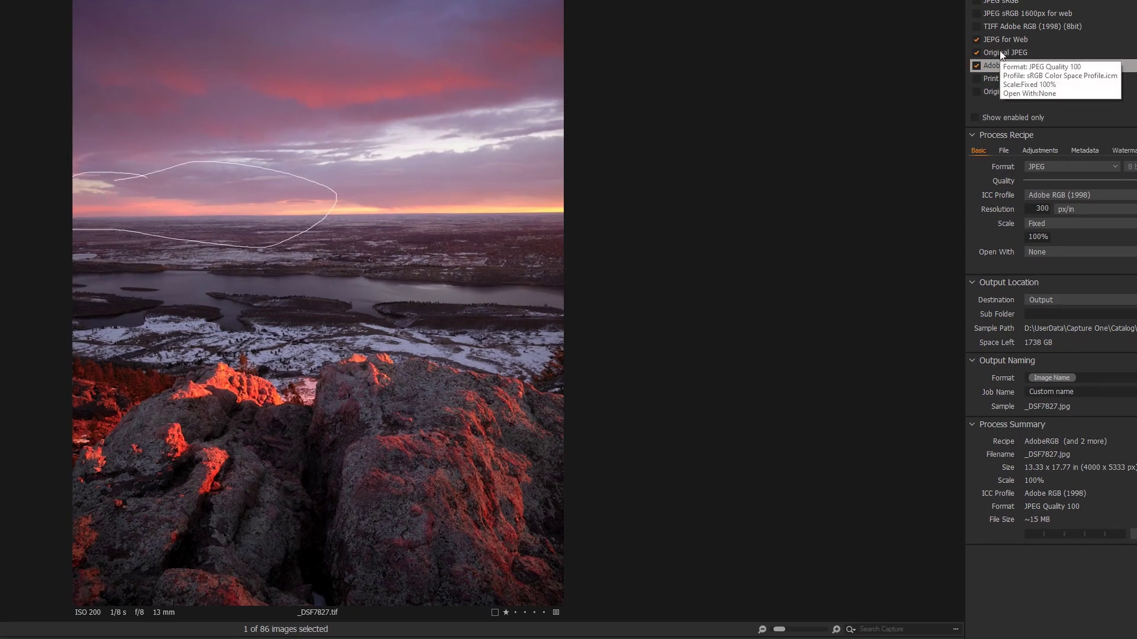
pyautogui.click(998, 54)
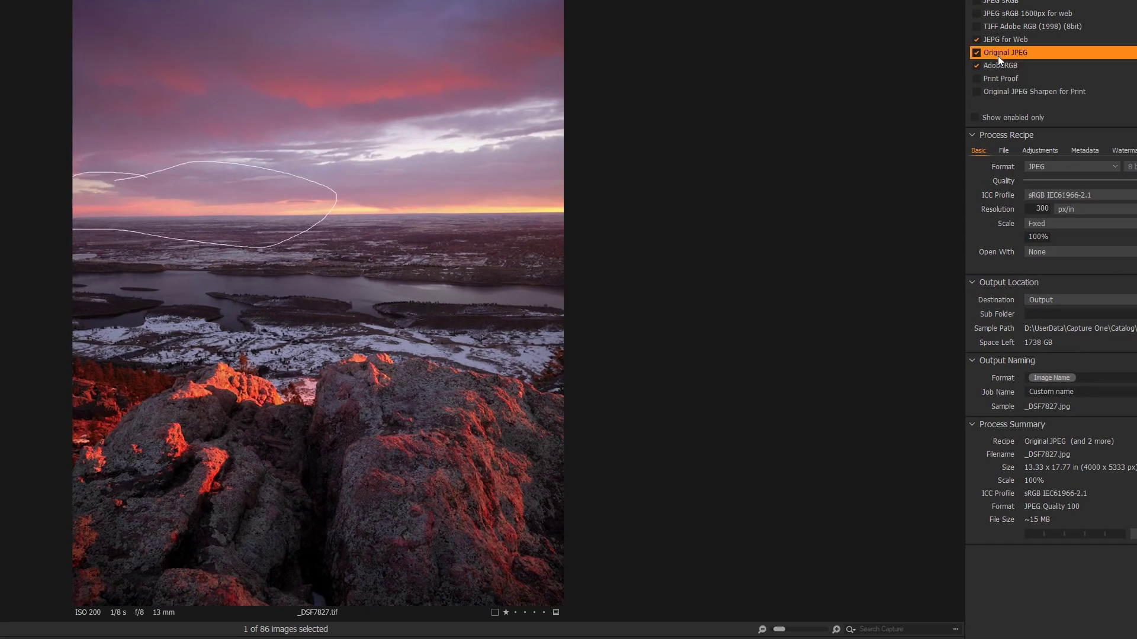
pyautogui.click(997, 66)
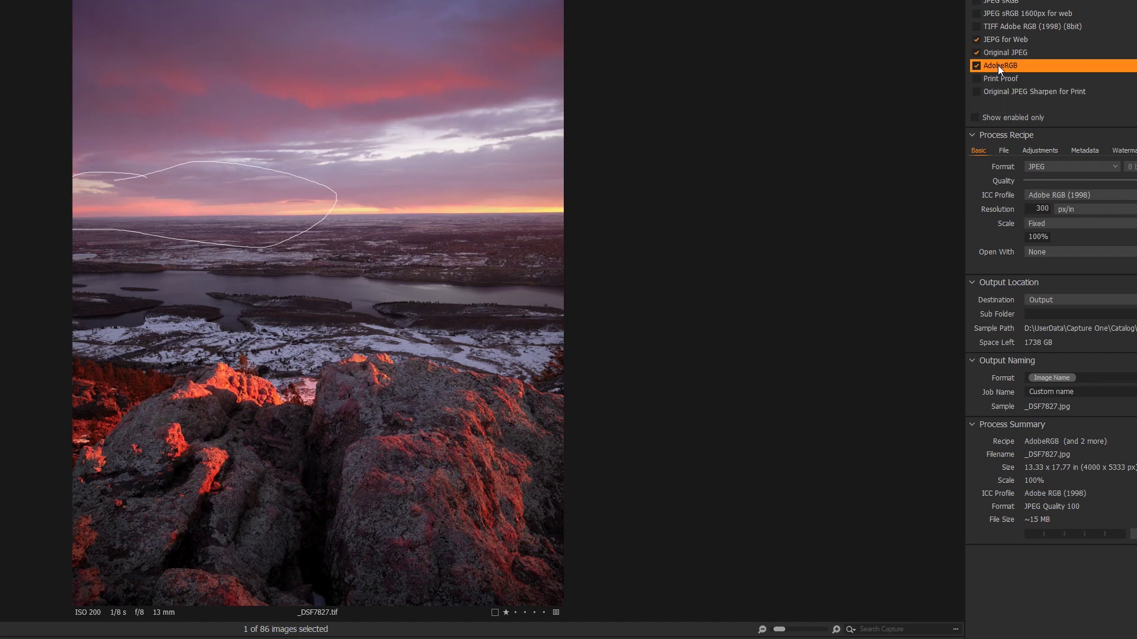
pyautogui.click(997, 53)
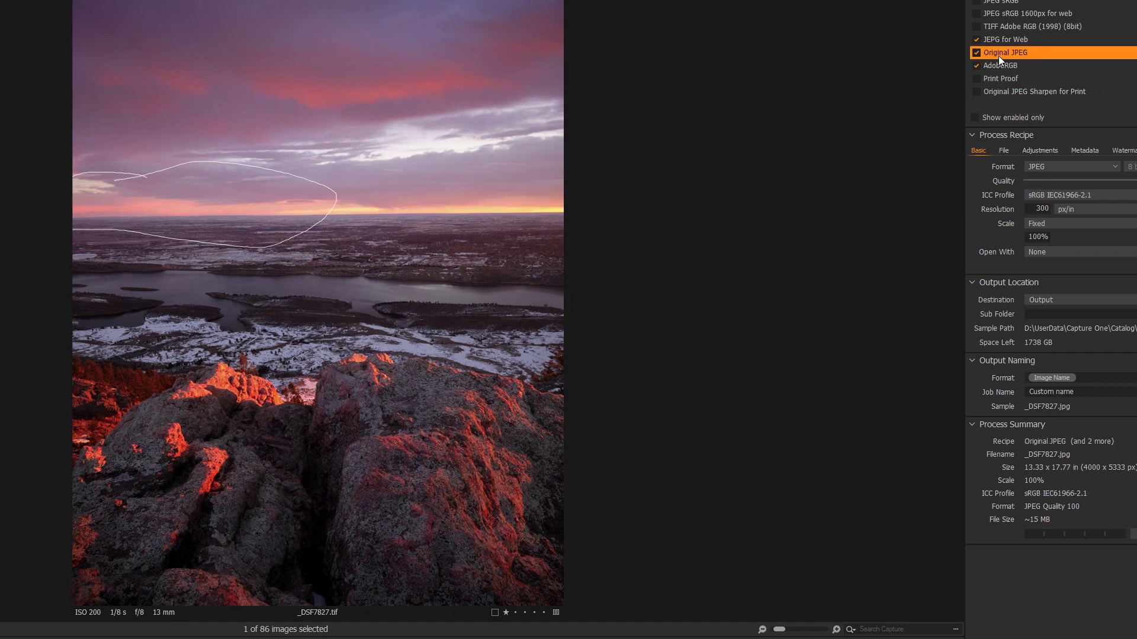
pyautogui.click(998, 66)
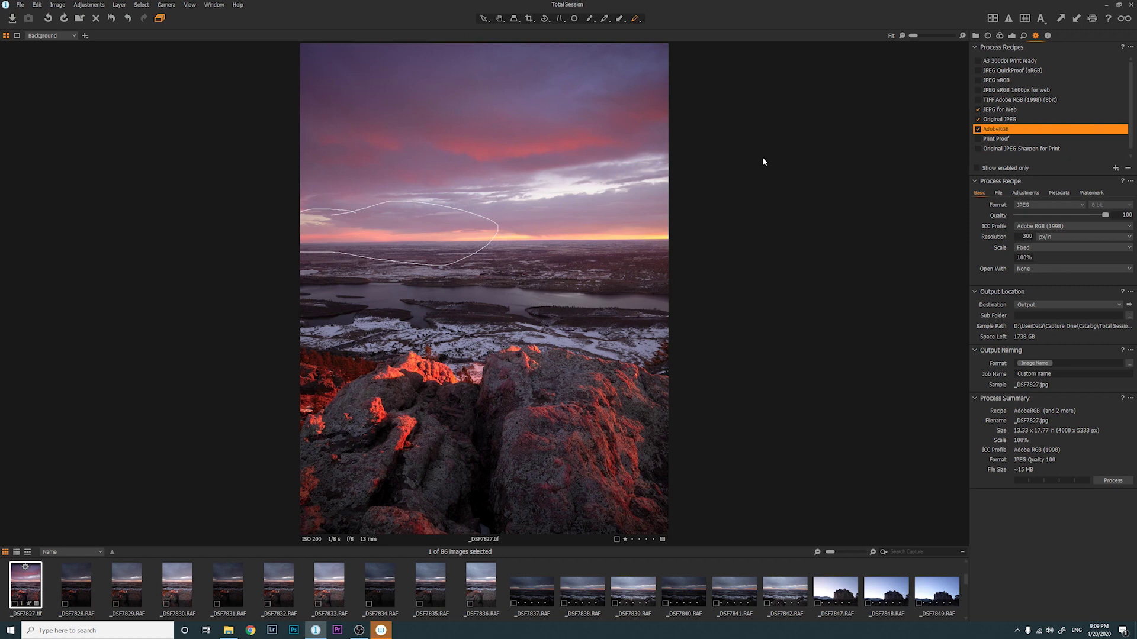
# Step: Recheck the JPEG for Web and Original JPEG recipes, finishing on AdobeRGB with Adobe RGB (1998)
pyautogui.click(1001, 110)
pyautogui.click(1001, 119)
pyautogui.click(996, 129)
pyautogui.moveTo(994, 123)
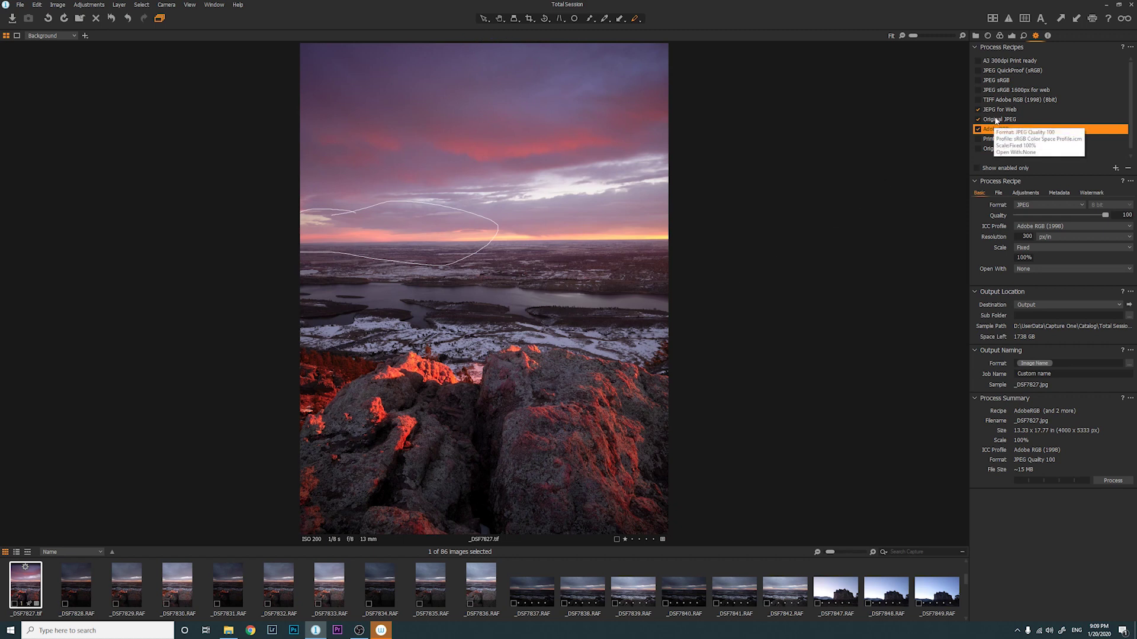
pyautogui.click(996, 120)
pyautogui.click(991, 129)
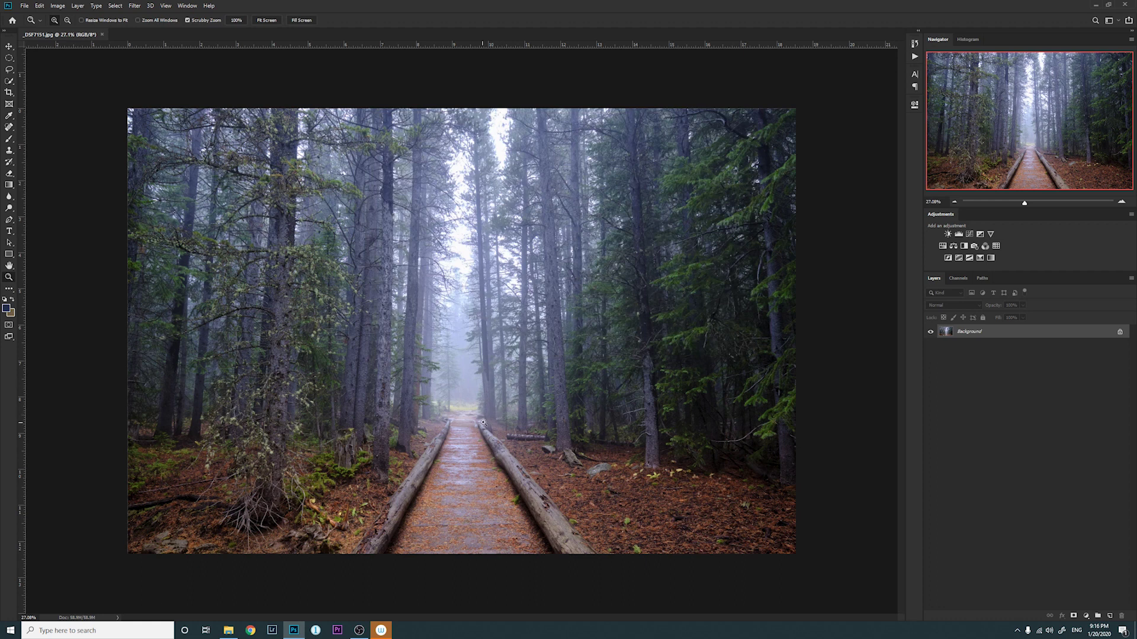
pyautogui.click(39, 6)
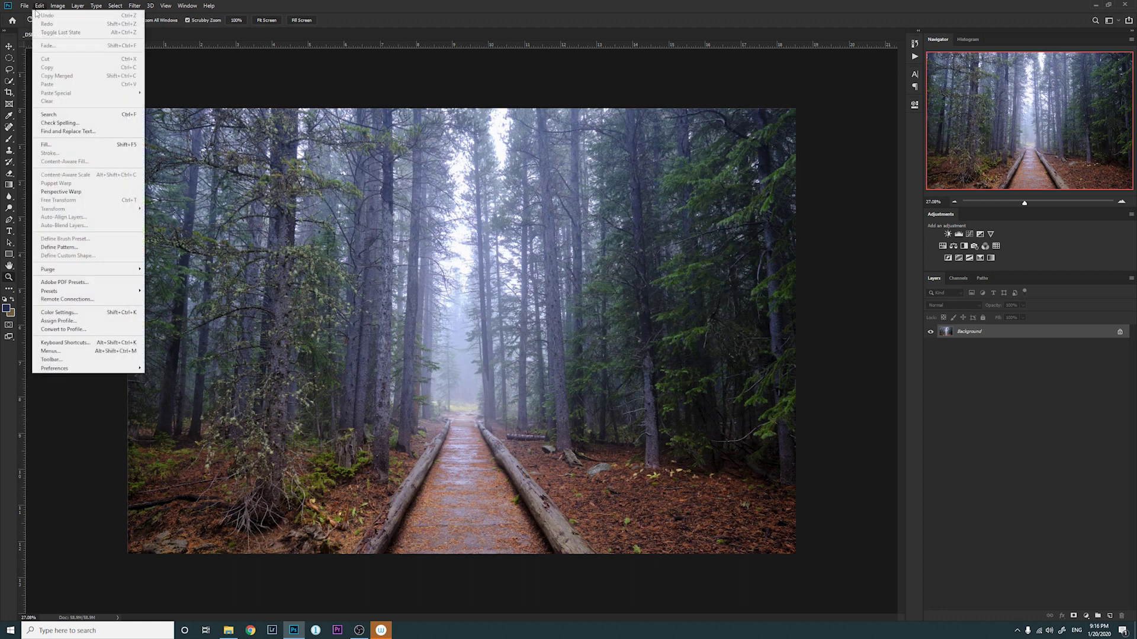
pyautogui.click(57, 313)
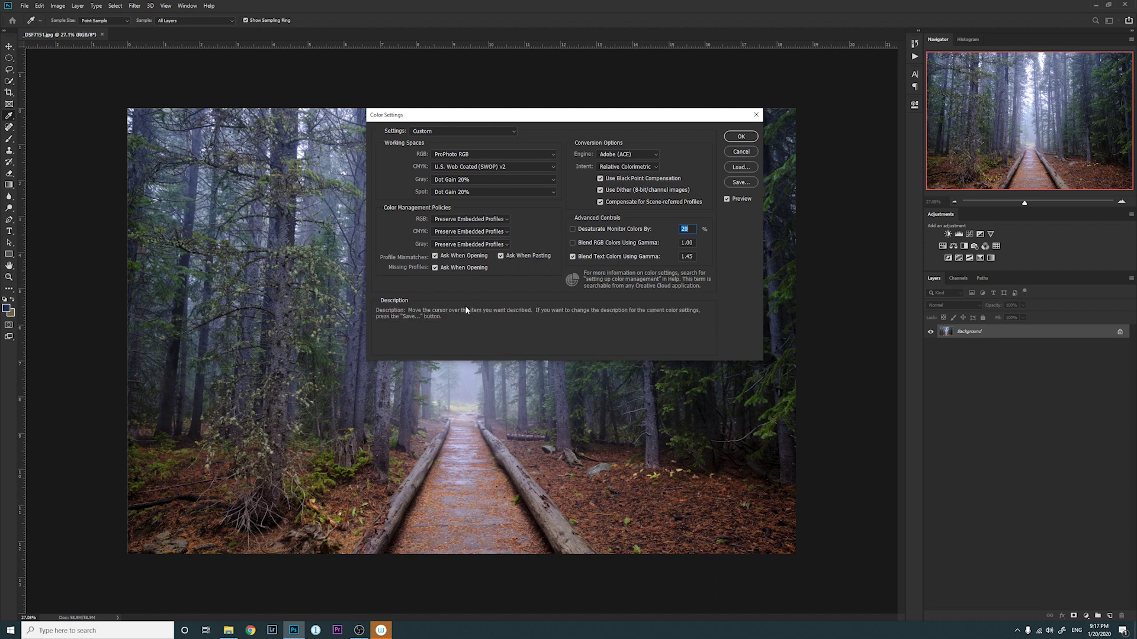
pyautogui.click(739, 136)
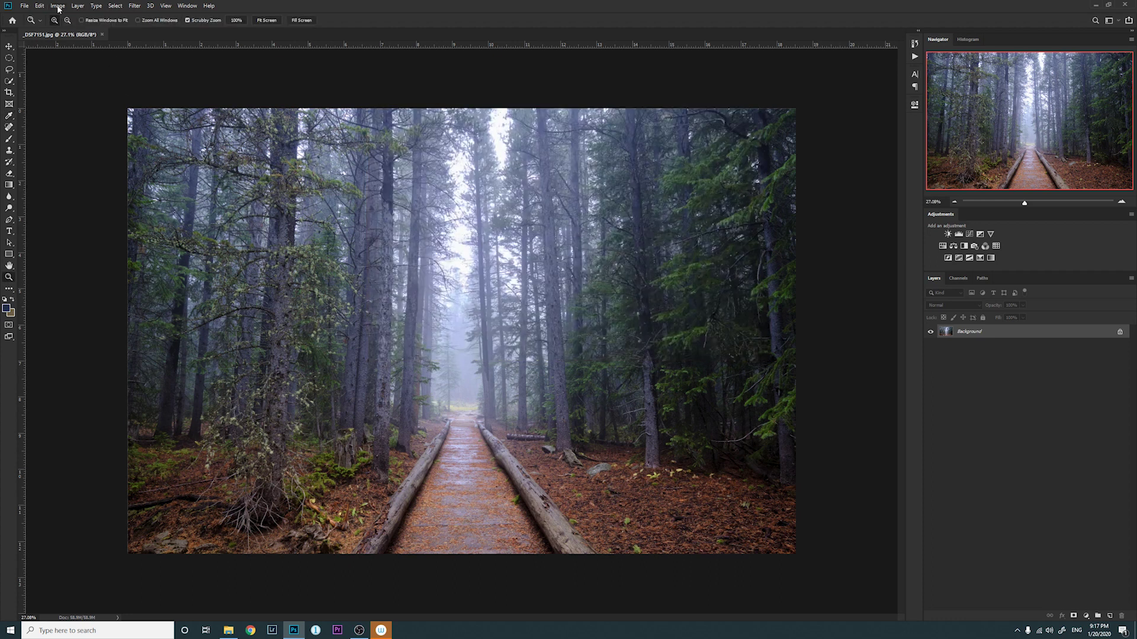
# Step: Open _DSF7141_1.jpg, using its embedded Adobe RGB profile instead of converting
pyautogui.click(24, 7)
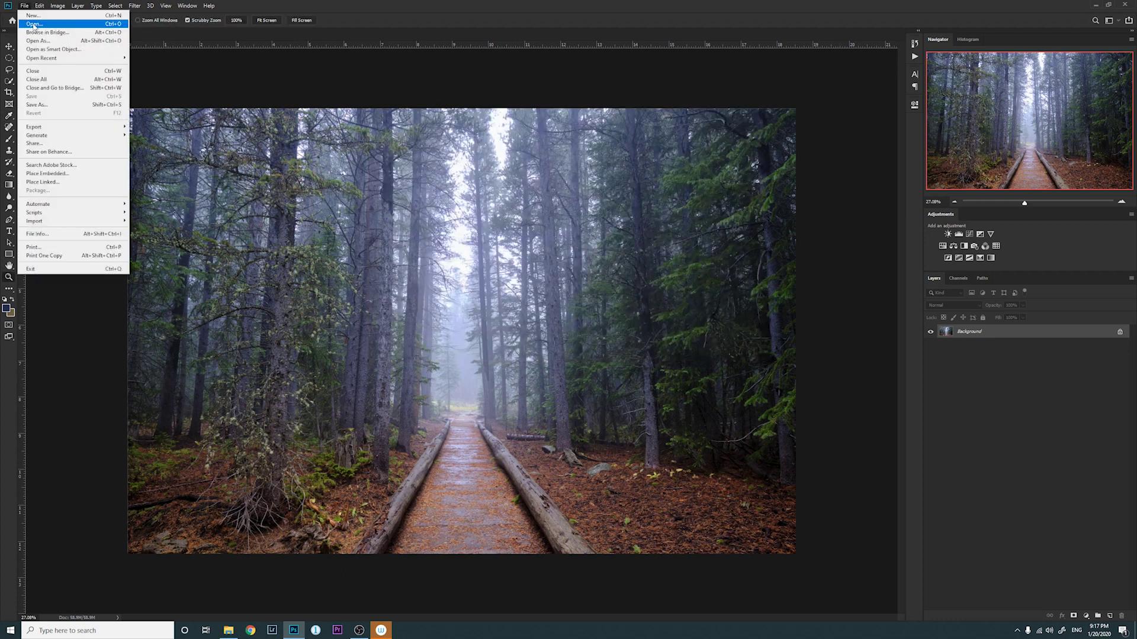
pyautogui.click(34, 24)
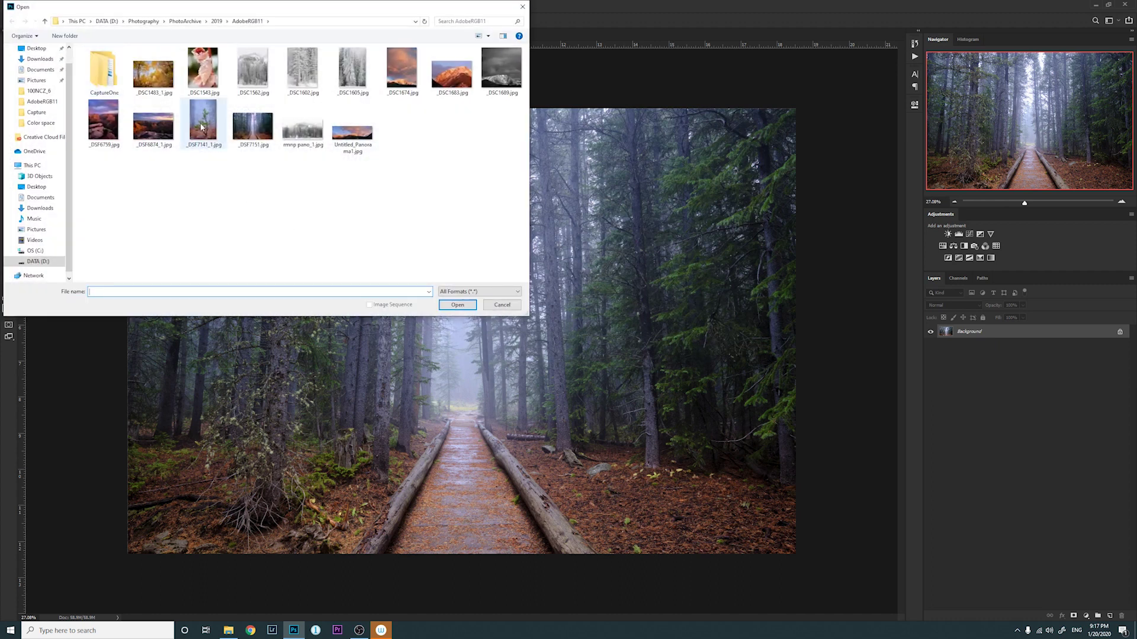
pyautogui.doubleClick(252, 127)
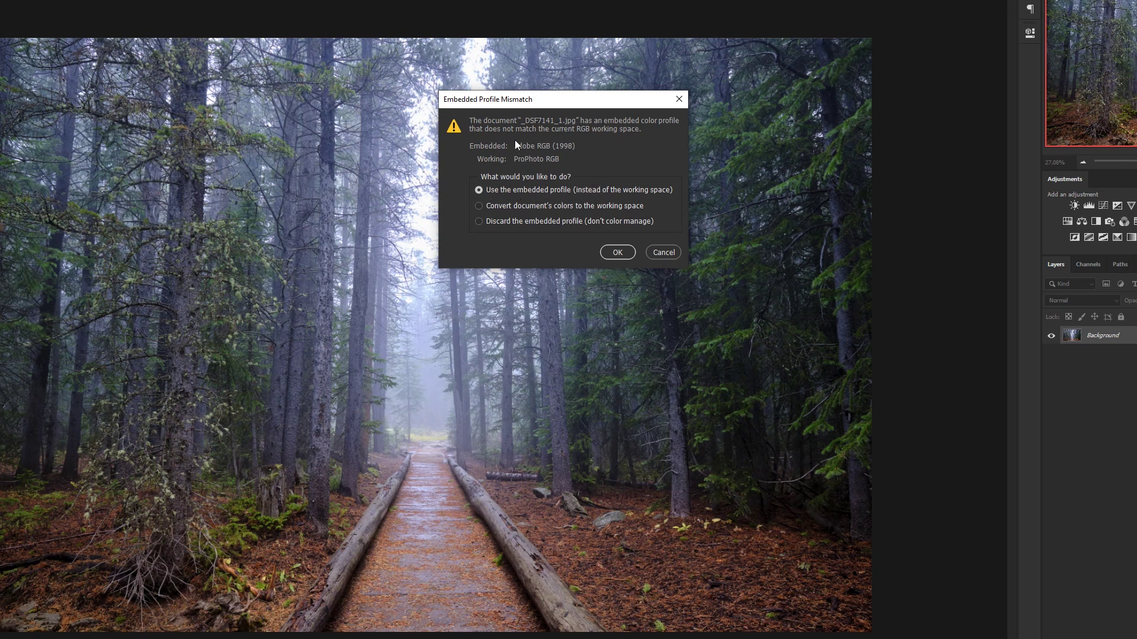
pyautogui.click(615, 253)
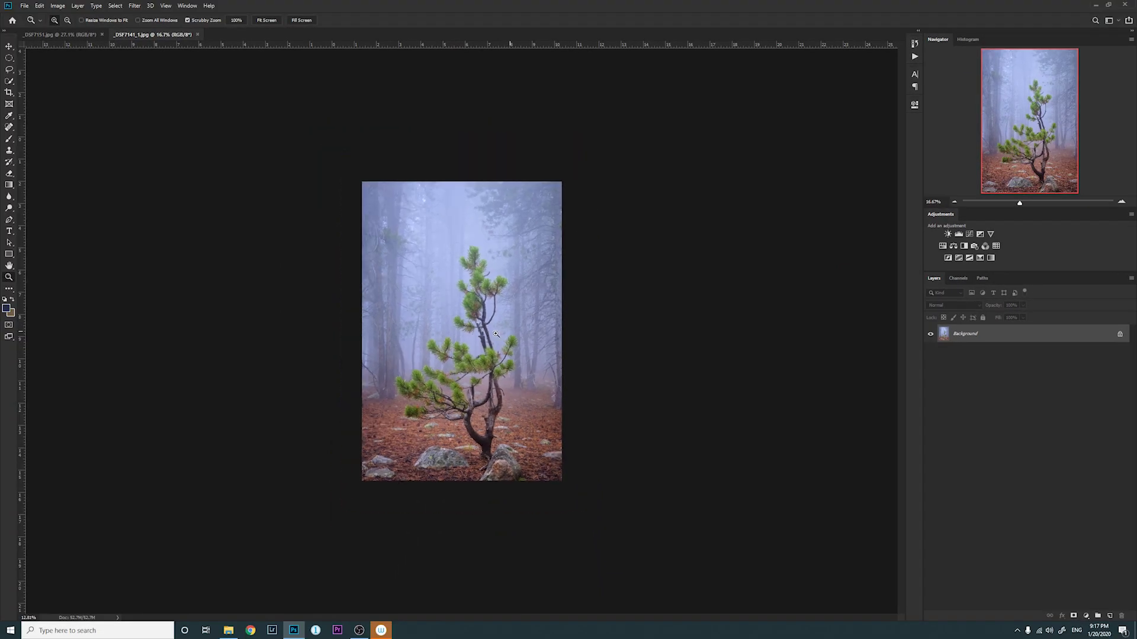
# Step: Zoom in on the misty tree photo and back out again
pyautogui.moveTo(496, 334); pyautogui.dragTo(525, 326)
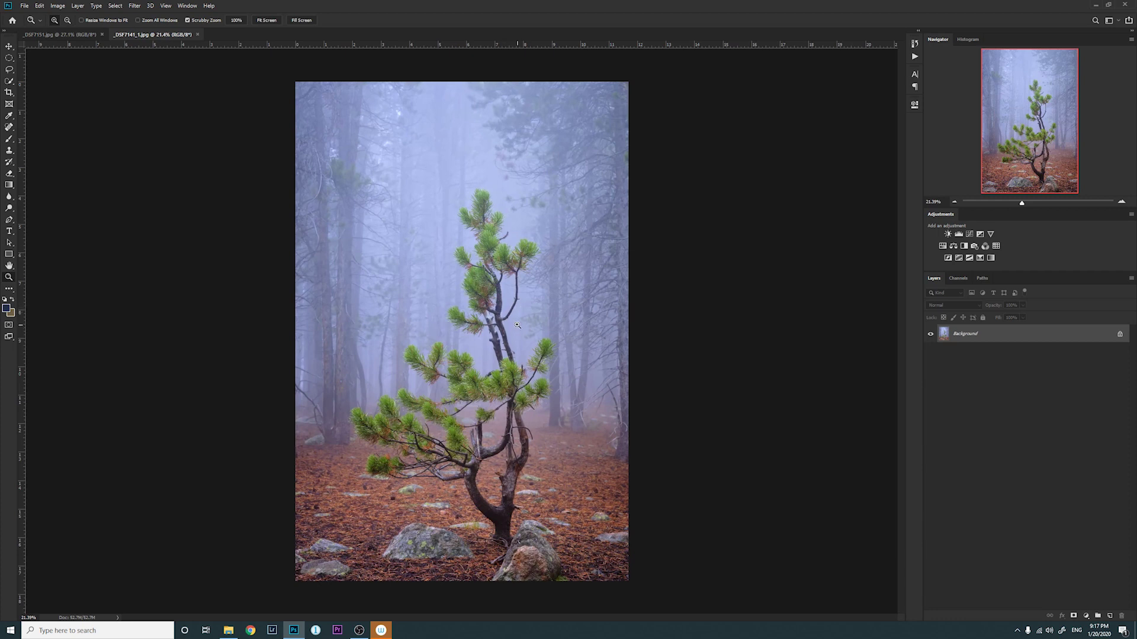
pyautogui.moveTo(517, 325); pyautogui.dragTo(517, 324)
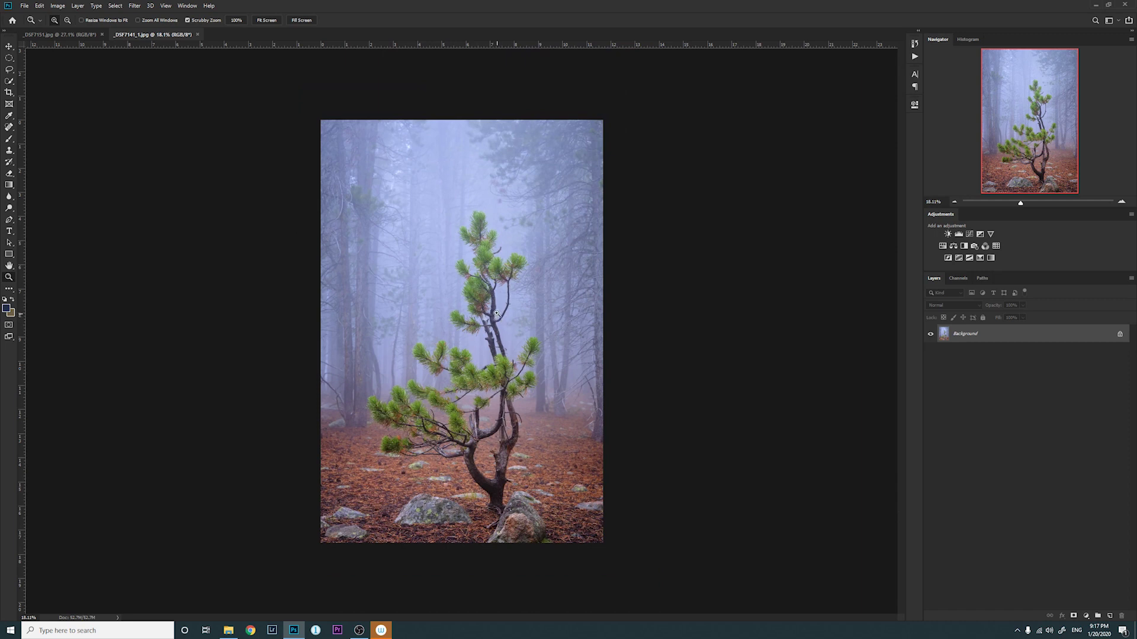
pyautogui.click(25, 6)
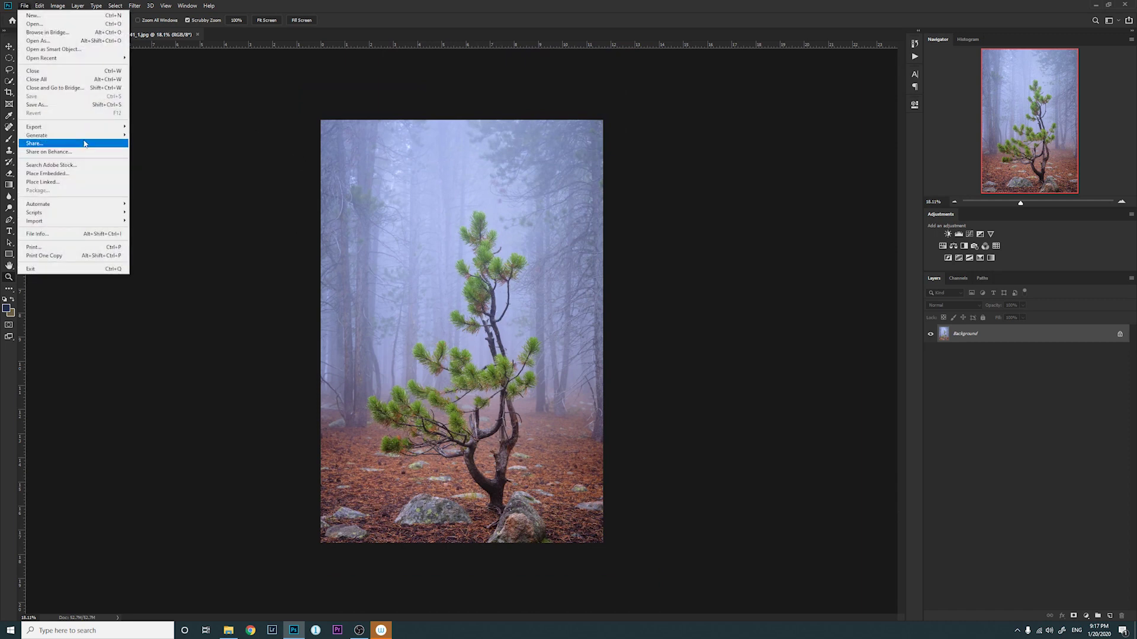
# Step: Set up an Export As JPG with Embed Color Profile on and Convert to sRGB off
pyautogui.moveTo(88, 129)
pyautogui.click(142, 145)
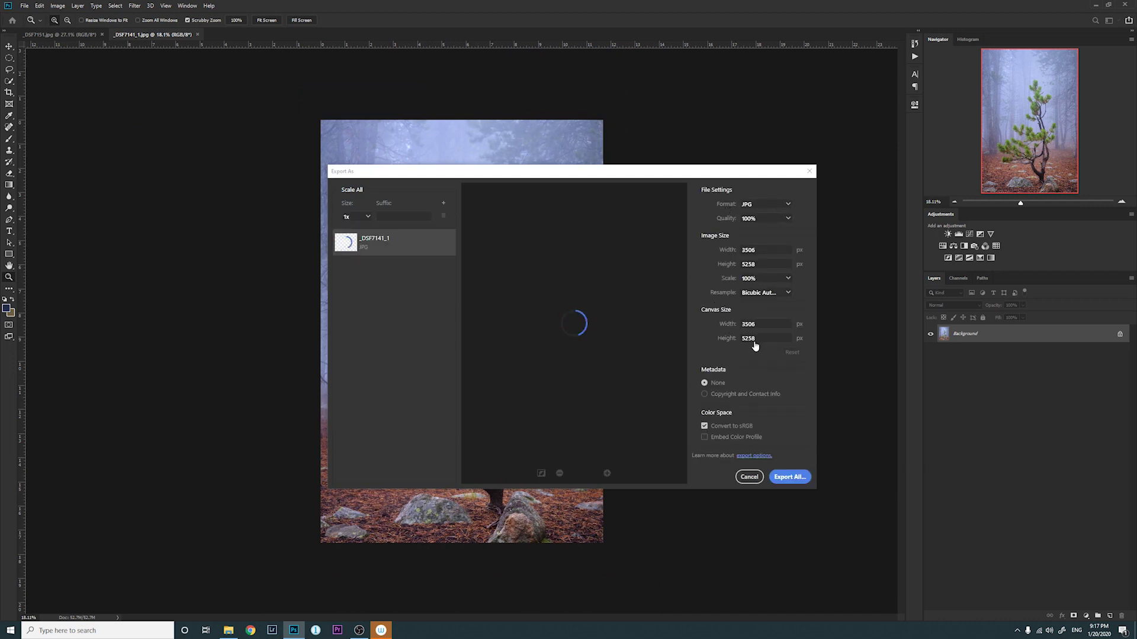
pyautogui.click(704, 438)
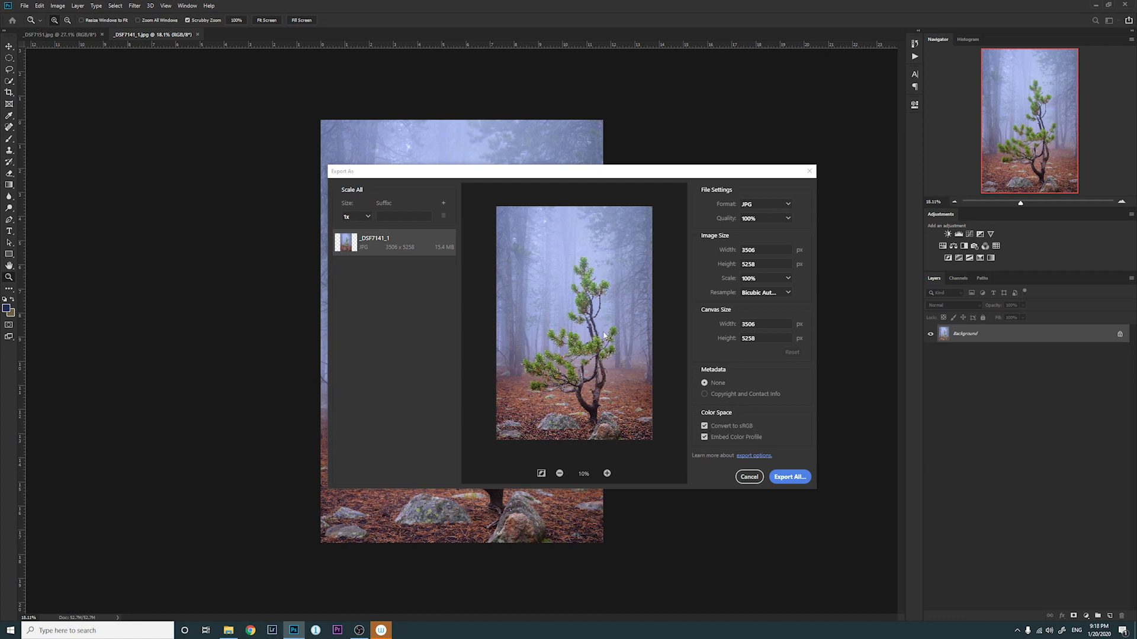
pyautogui.click(705, 427)
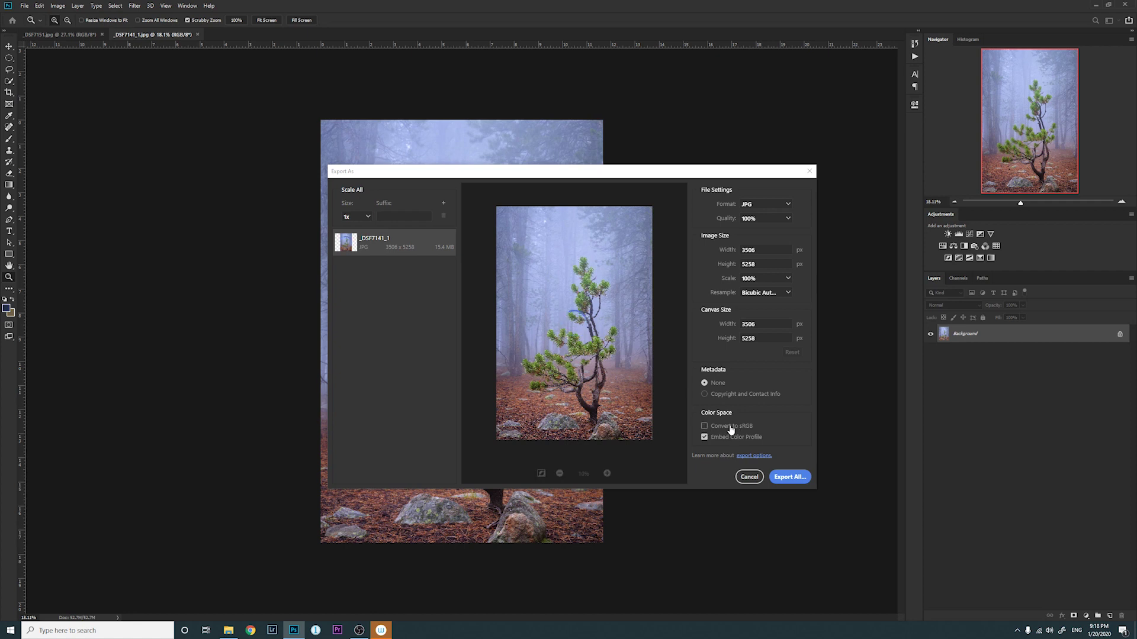